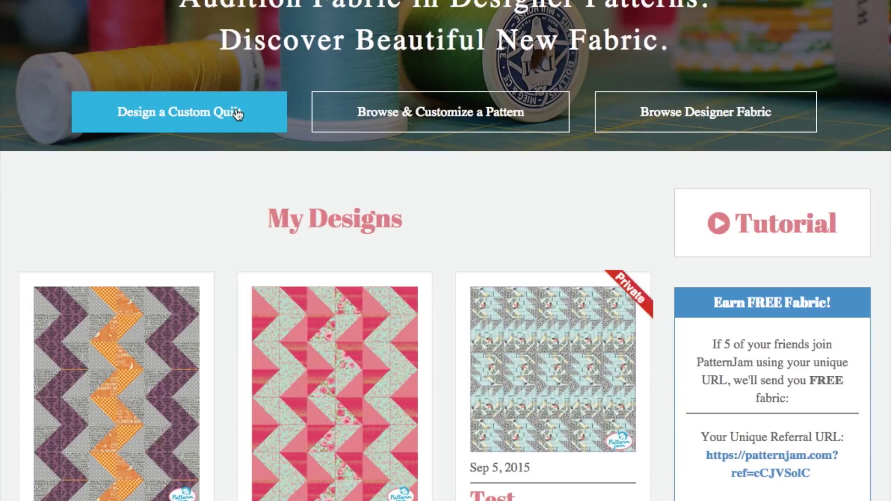
Step: Start a custom quilt design, enlarge its grid by one row and one column, and add a 2" border
left_click(237, 114)
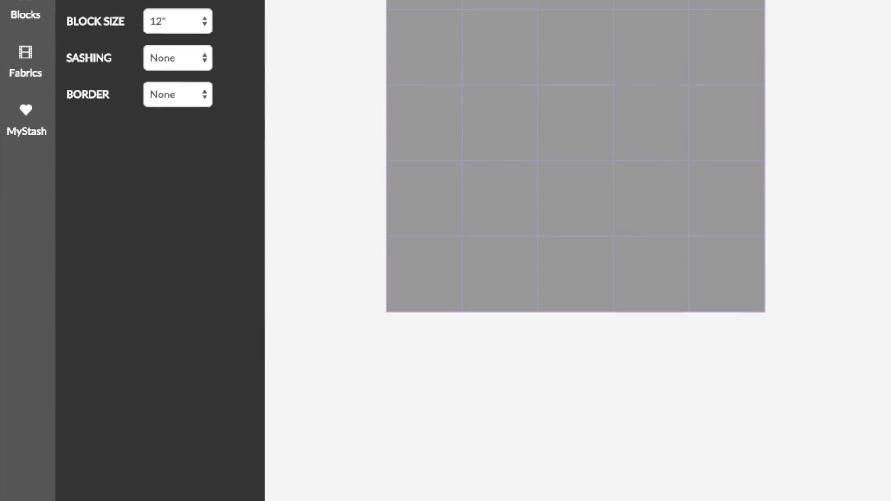
left_click(178, 21)
left_click(158, 46)
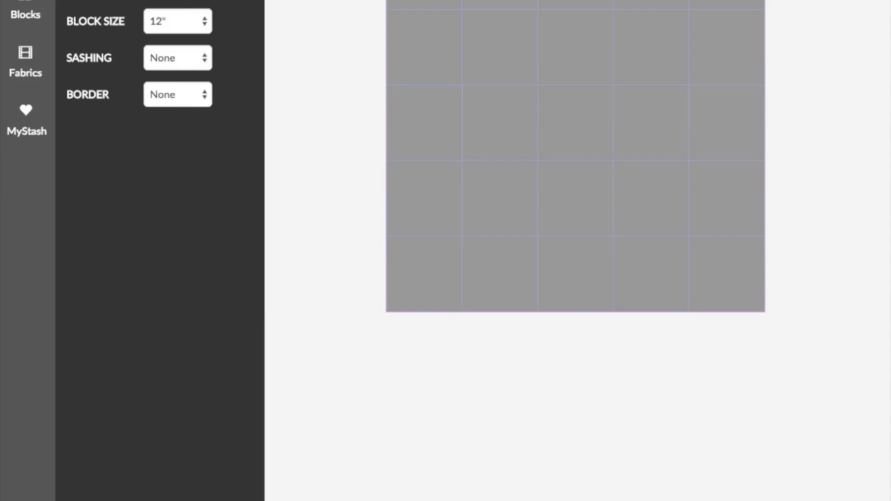
left_click(178, 21)
left_click(199, 3)
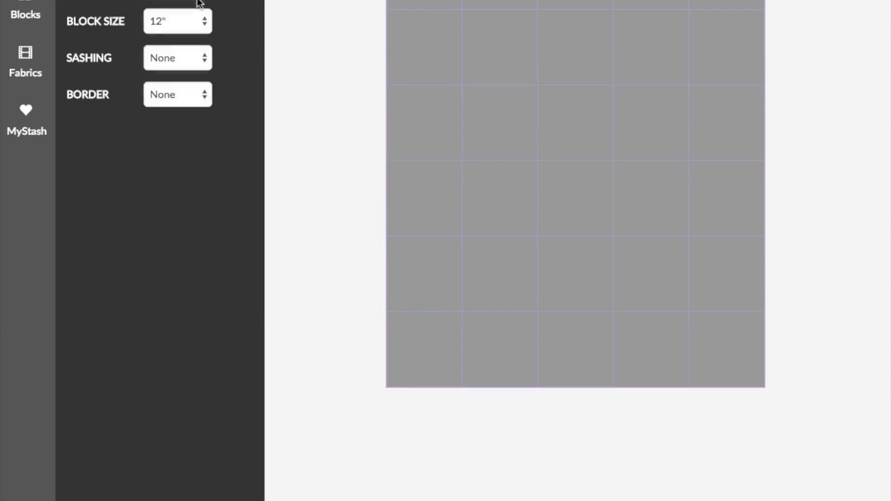
left_click(179, 93)
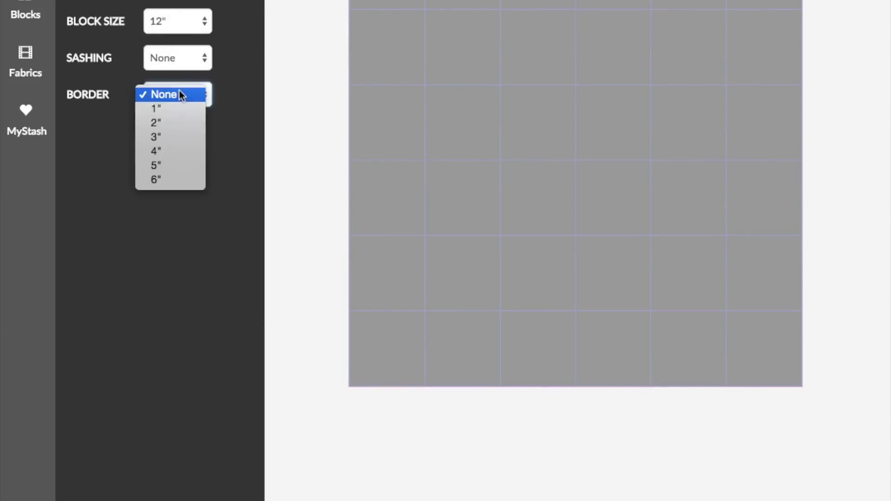
left_click(186, 123)
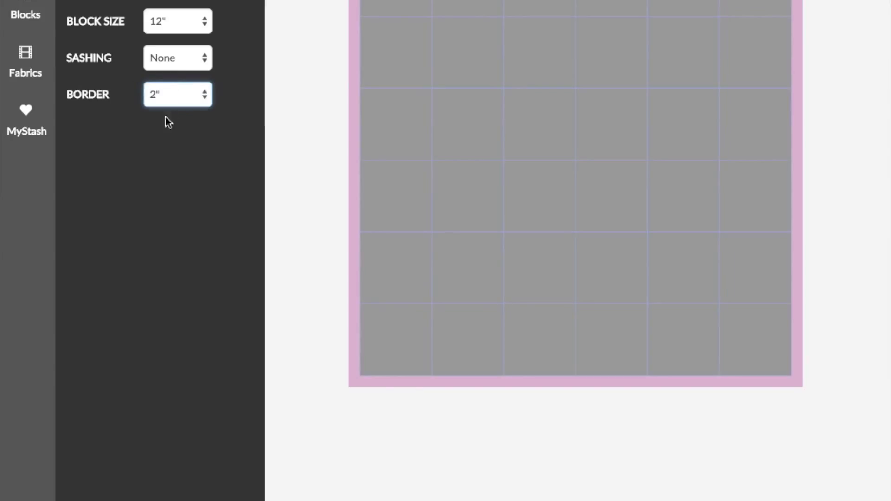
Step: Fill the entire quilt grid with the cross block that has dark corner squares
left_click(26, 14)
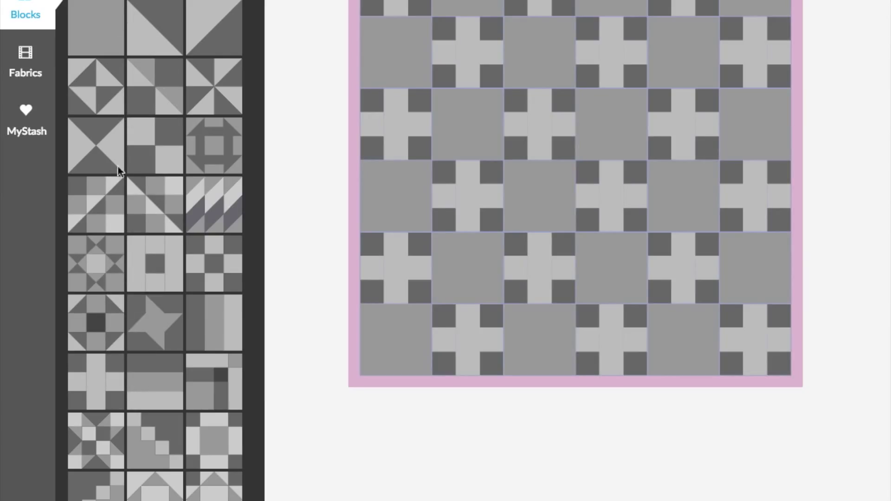
left_click_drag(77, 143, 214, 1)
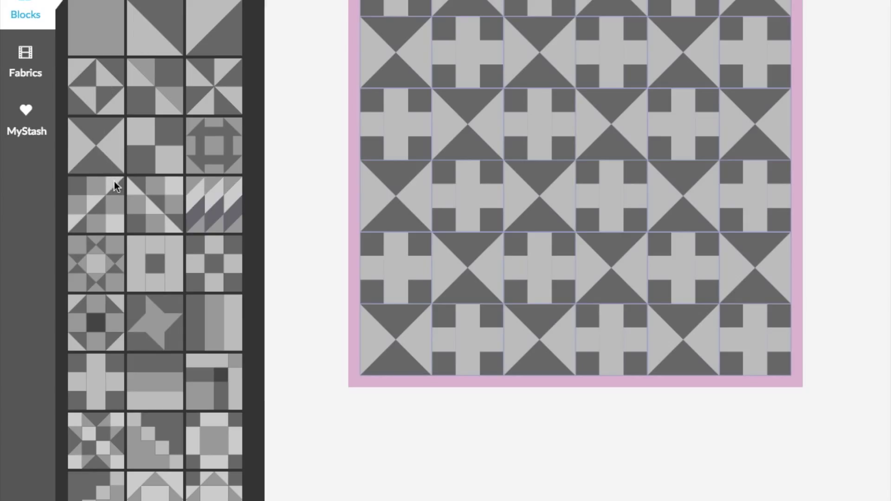
left_click_drag(105, 384, 214, 1)
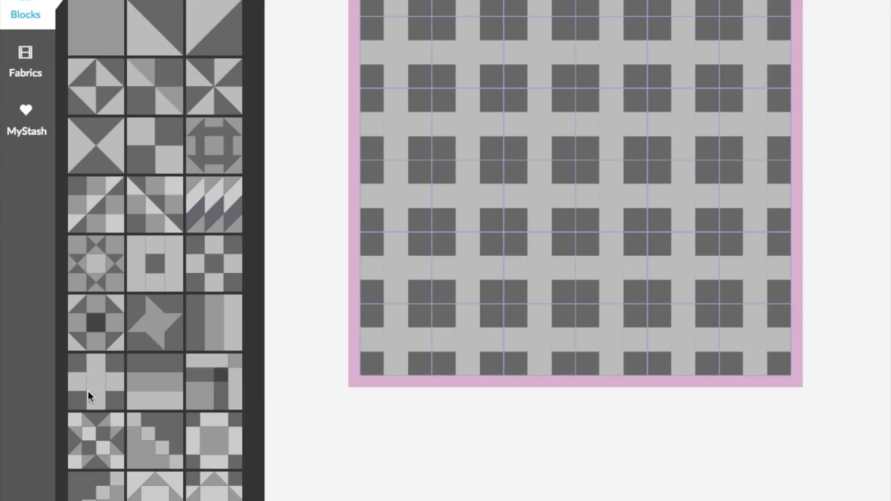
Step: Lay diagonally split nine-patch blocks as the left side of a large diamond, with hourglass blocks at its upper and lower points
left_click_drag(95, 210, 400, 124)
left_click_drag(114, 201, 489, 46)
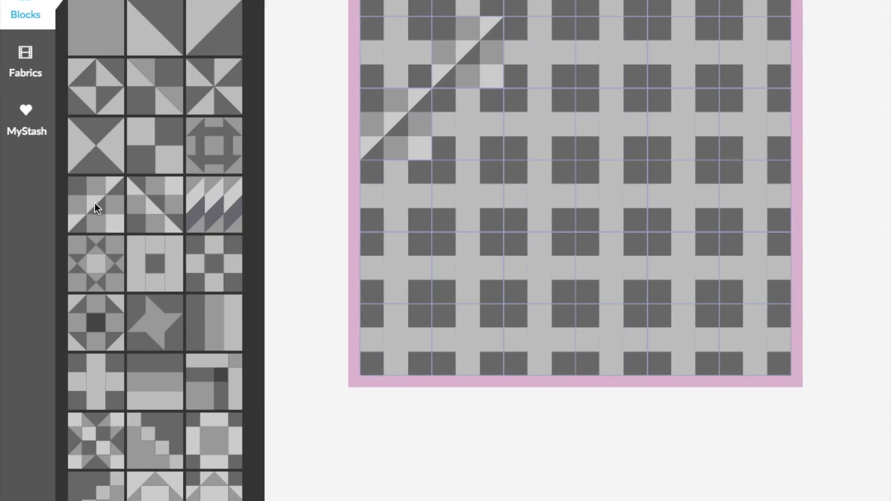
left_click_drag(95, 203, 464, 269)
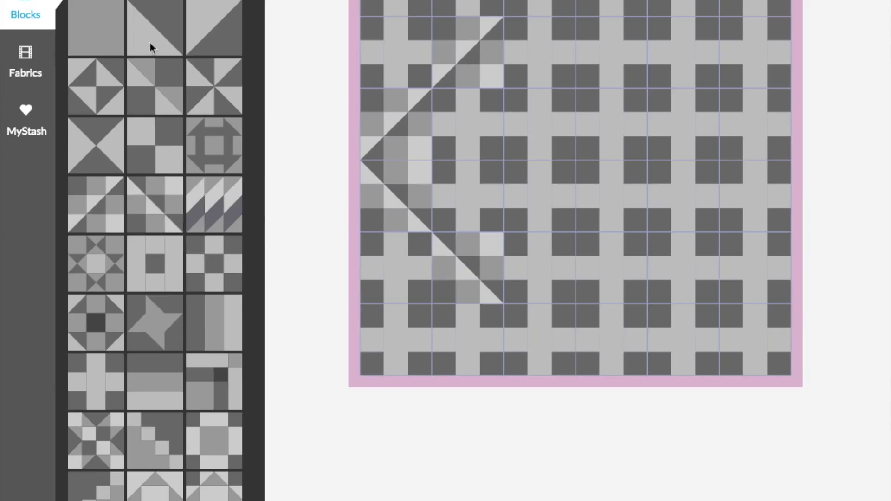
left_click_drag(151, 48, 538, 4)
left_click_drag(96, 127, 543, 339)
Step: Complete the diamond's right side with diagonally split nine-patch blocks, rotating them to follow the outline
left_click_drag(148, 211, 616, 274)
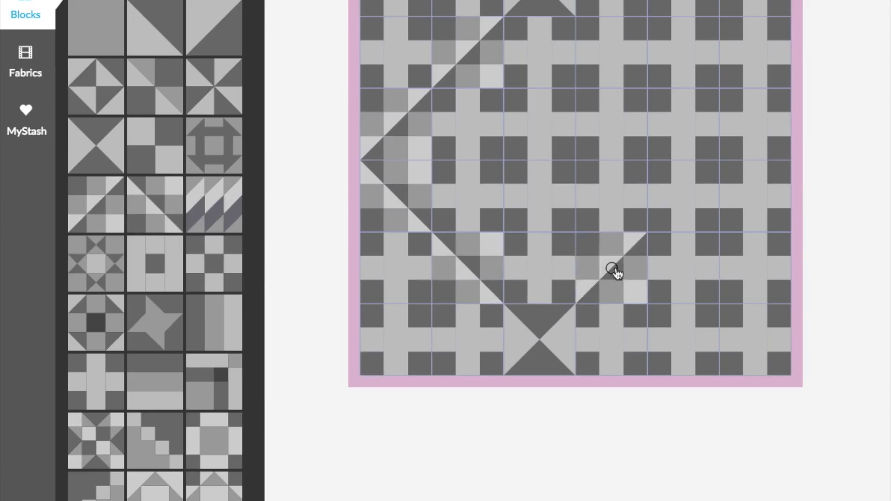
left_click(612, 268)
left_click_drag(127, 205, 678, 194)
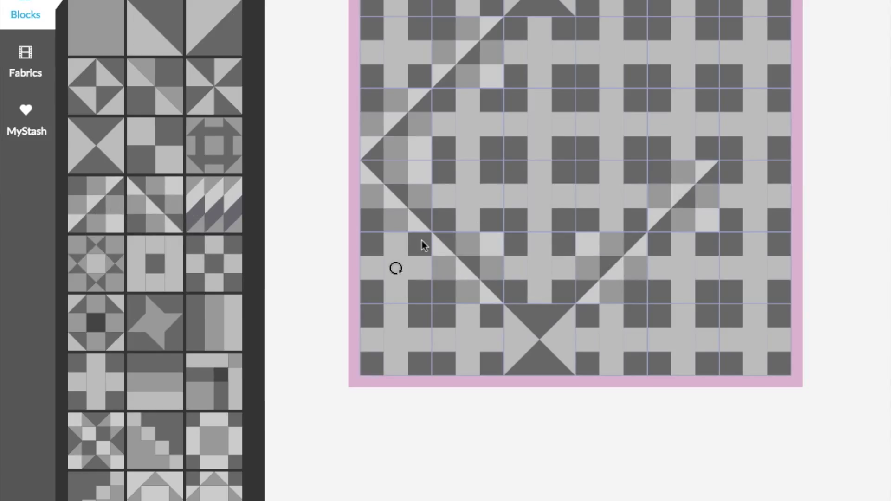
left_click_drag(111, 216, 681, 150)
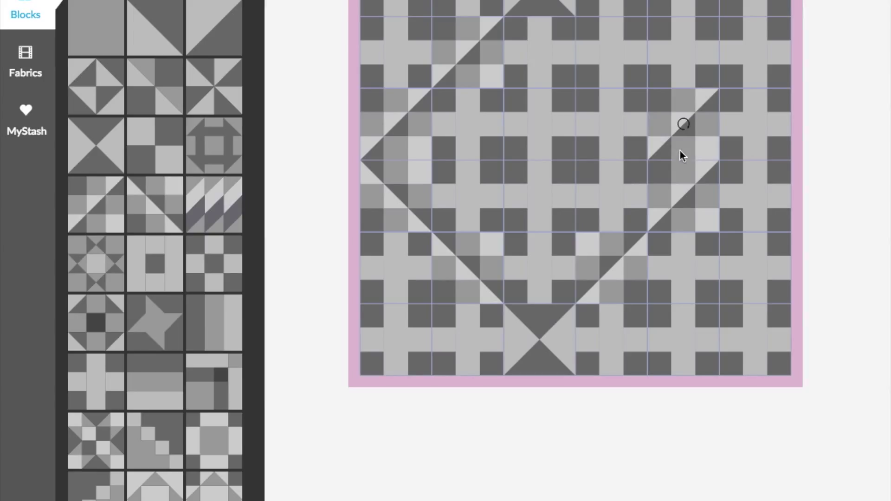
left_click(683, 126)
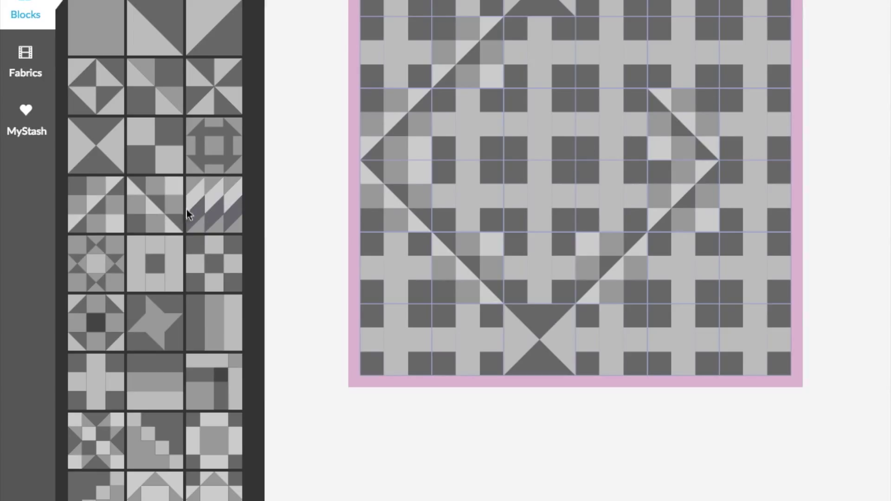
left_click_drag(189, 211, 625, 48)
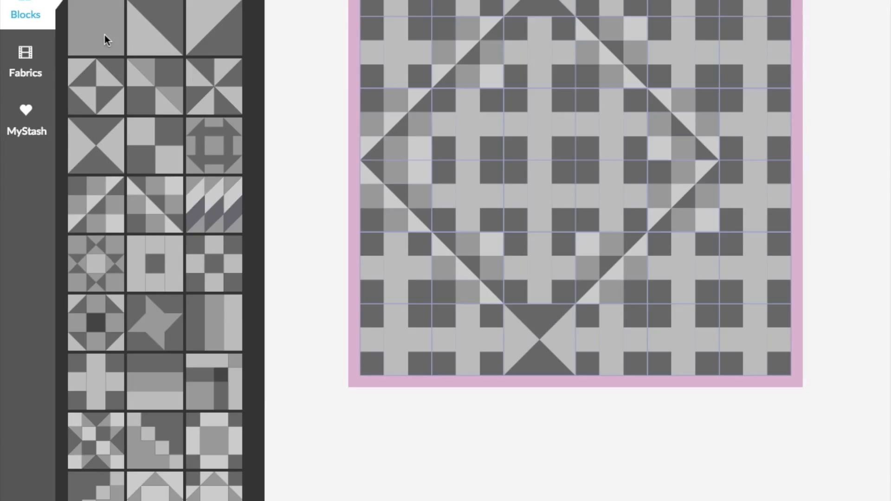
Step: Open the saved fabric stash and view the details of the hot pink Chatsworth floral print
left_click(33, 115)
scroll(108, 298, "down", 5)
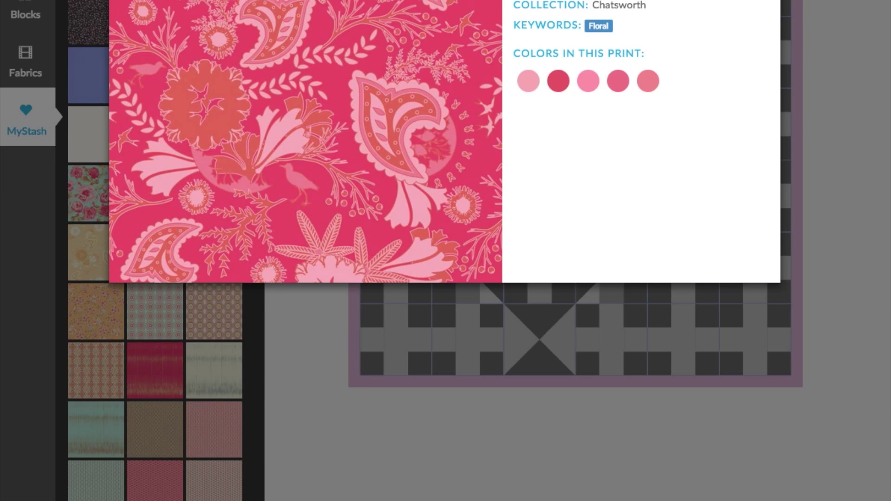
key("Escape")
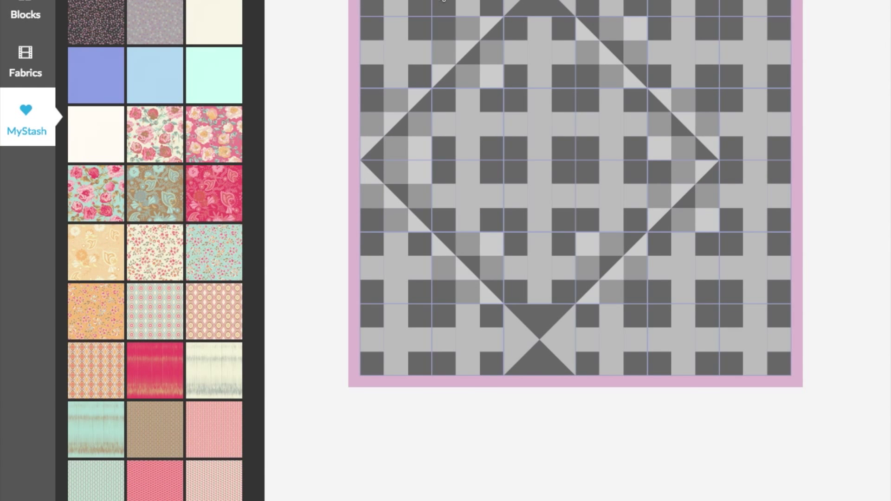
Step: Start covering individual cross and corner patches in the diamond's centre with pale orange paisley, cream ombré and white fabrics
left_click_drag(88, 248, 472, 180)
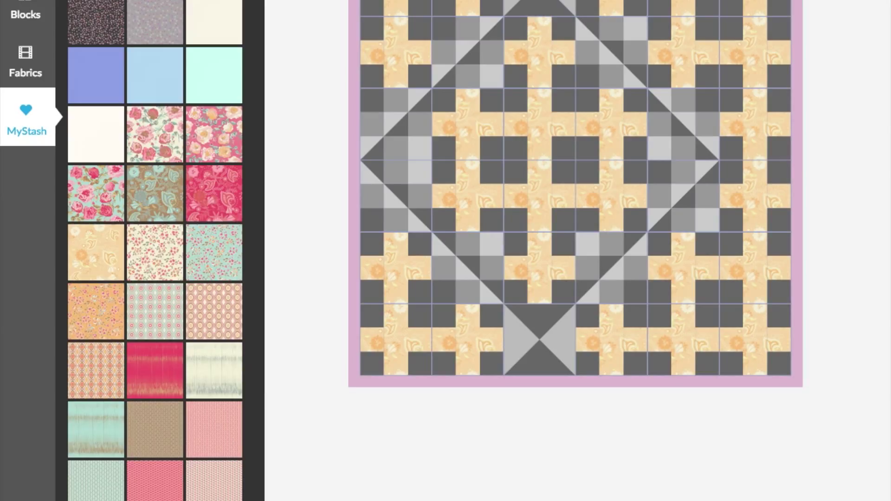
key("ctrl+z")
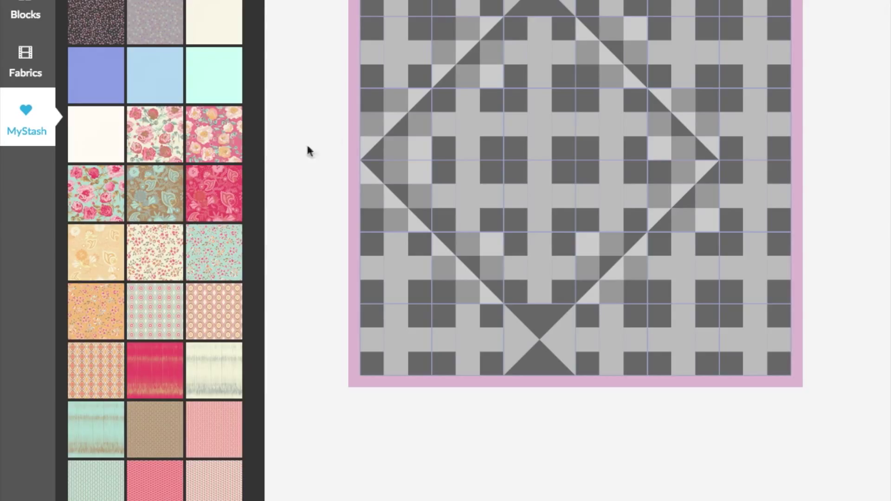
left_click_drag(106, 249, 462, 184)
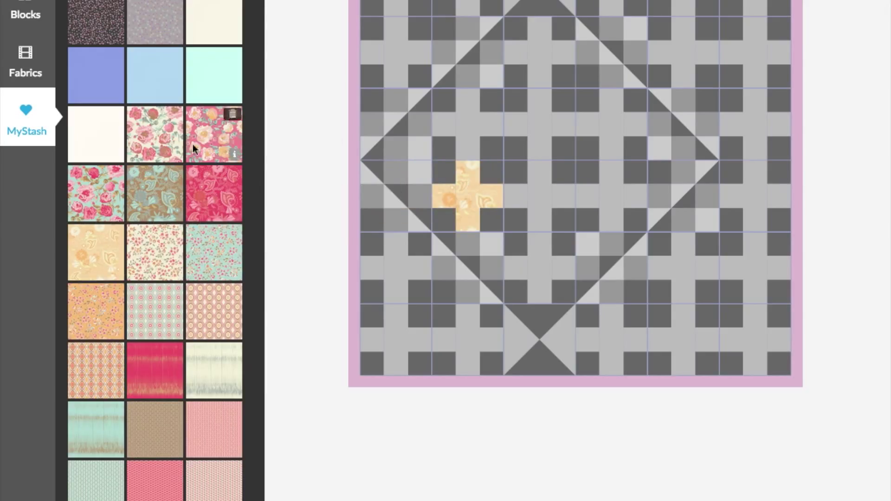
left_click_drag(224, 359, 538, 136)
left_click_drag(112, 251, 579, 146)
left_click_drag(96, 252, 489, 131)
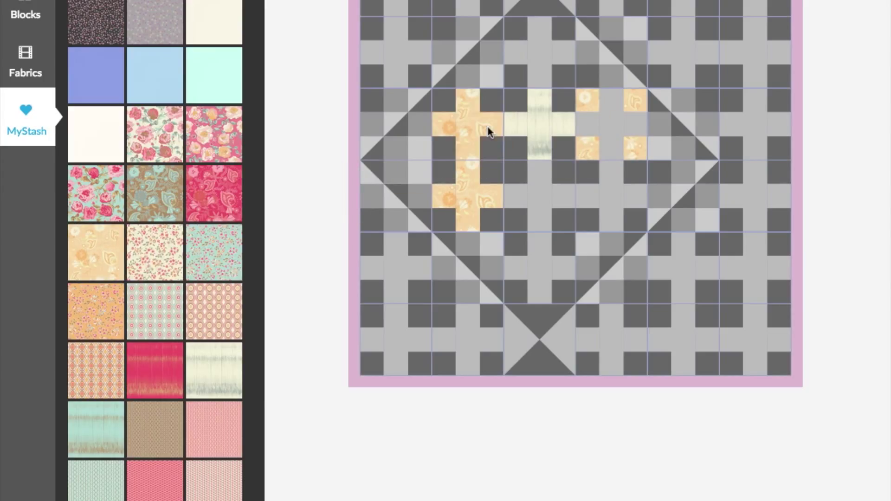
left_click_drag(97, 142, 518, 148)
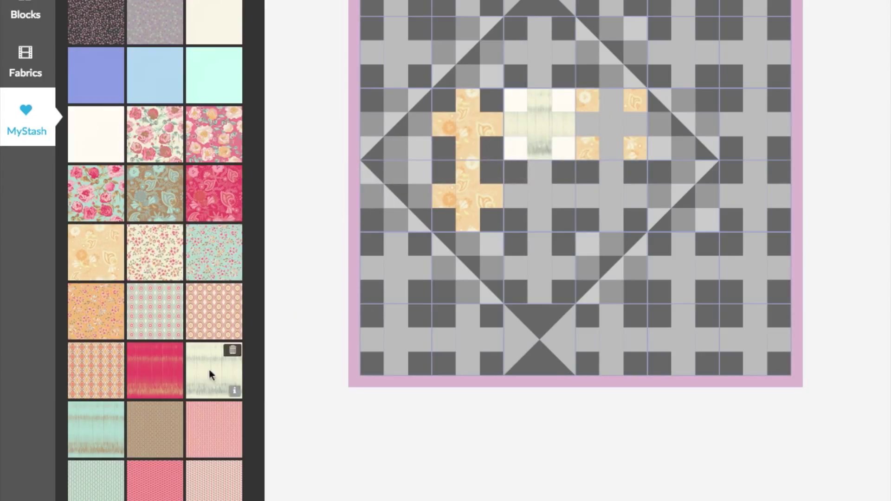
Step: Fill the remaining patches of the diamond with cream ombré, pale orange paisley, orange floral, pink medallion and pink dotted prints
left_click_drag(209, 372, 540, 196)
left_click_drag(96, 252, 519, 147)
left_click_drag(213, 371, 585, 173)
left_click_drag(111, 260, 612, 197)
left_click_drag(96, 311, 515, 172)
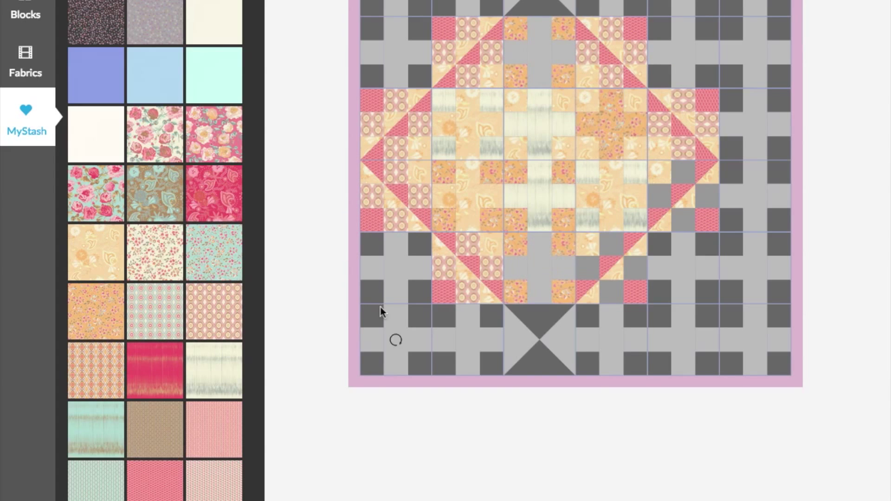
left_click_drag(95, 252, 530, 259)
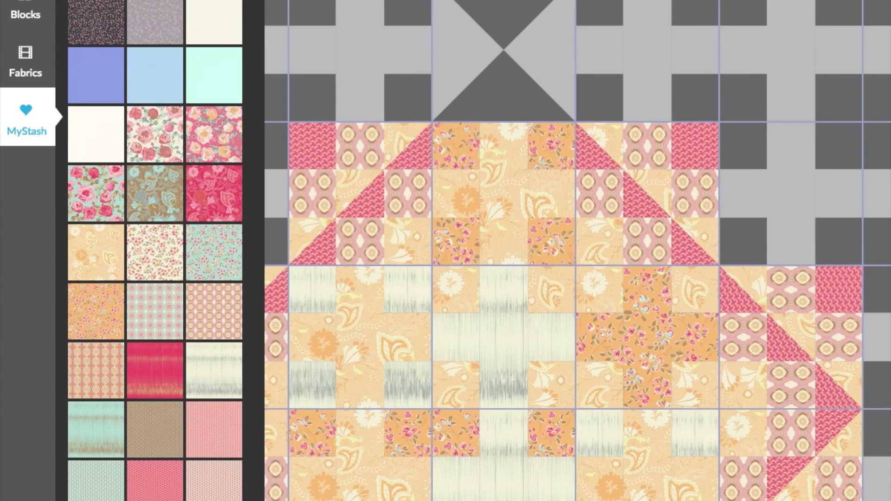
Step: Apply the hot pink Chatsworth floral to alternating cross and corner patches of the blocks in the quilt's bottom row
scroll(494, 499, "left", 5)
scroll(432, 446, "down", 2)
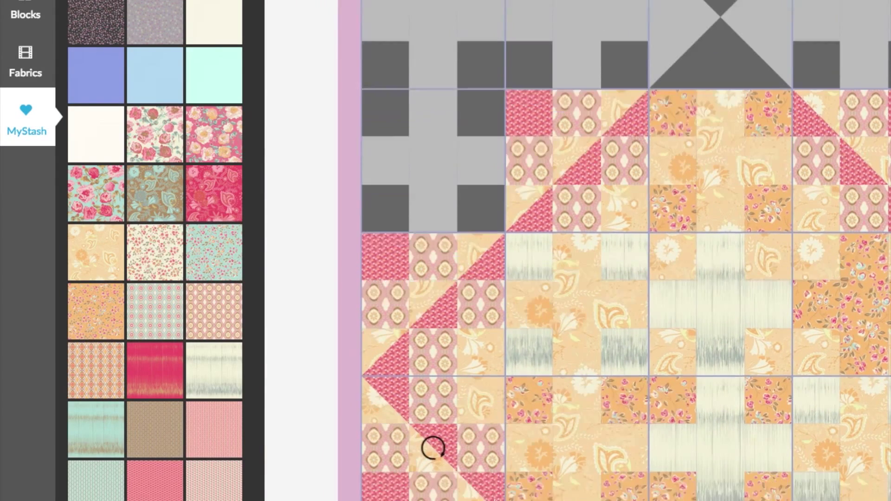
scroll(495, 500, "down", 3)
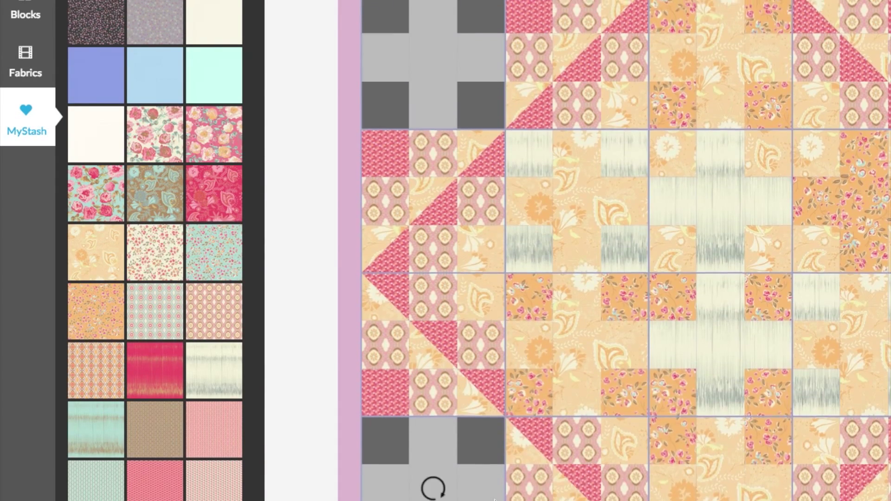
scroll(495, 500, "up", 2)
key("ctrl+minus")
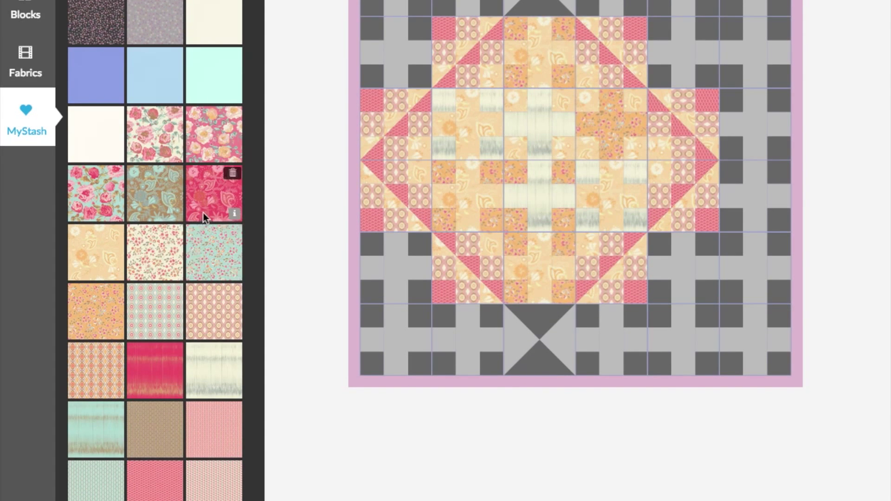
left_click_drag(202, 213, 376, 341)
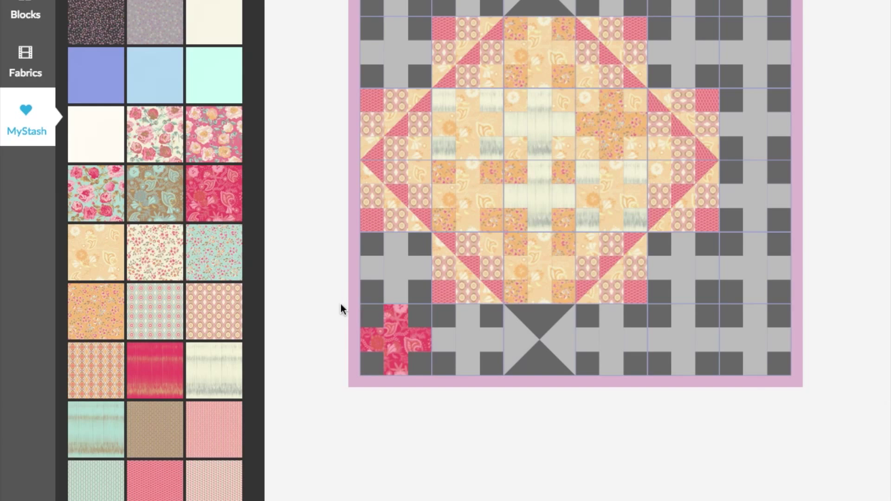
left_click_drag(209, 194, 500, 316)
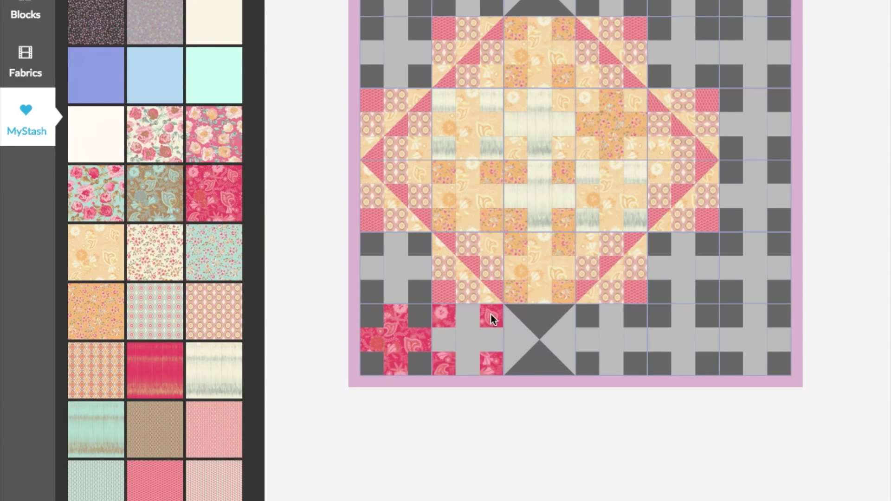
left_click_drag(210, 191, 732, 317)
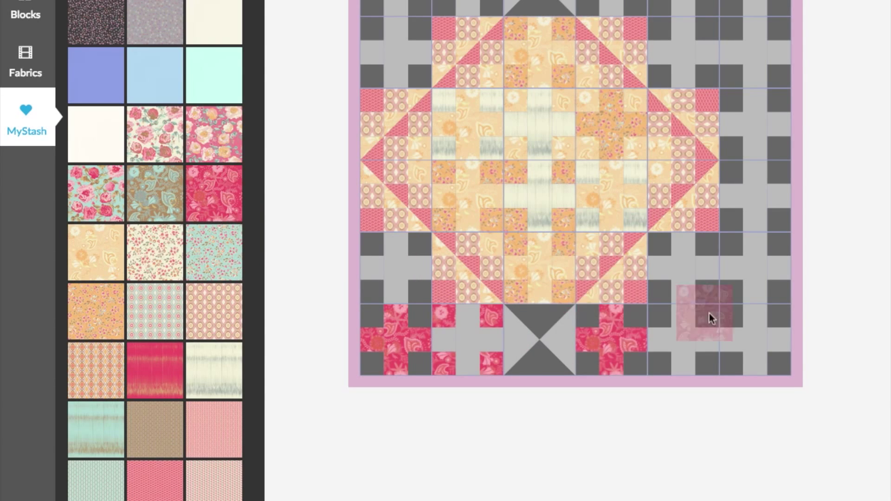
Step: Fill the other bottom-row patches and the hourglass blocks with hot pink ombré, pink rose floral, pink dotted and light pink fabrics
left_click_drag(156, 367, 468, 340)
left_click_drag(210, 135, 468, 337)
left_click_drag(155, 371, 661, 362)
left_click_drag(156, 481, 590, 363)
left_click_drag(155, 481, 543, 8)
left_click_drag(214, 429, 522, 340)
left_click_drag(155, 481, 756, 340)
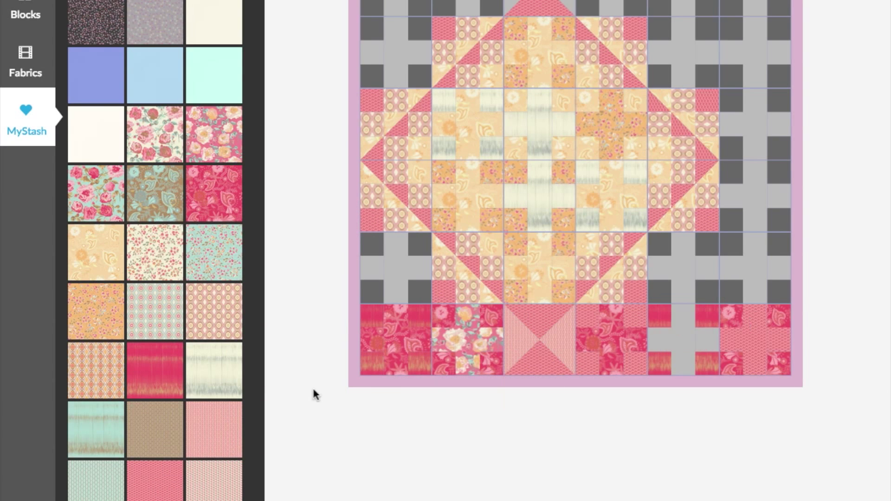
Step: Cover the background blocks along the quilt's right side and lower left with hot pink floral, ombré, rose and dotted prints
left_click_drag(214, 190, 732, 292)
left_click_drag(193, 361, 664, 245)
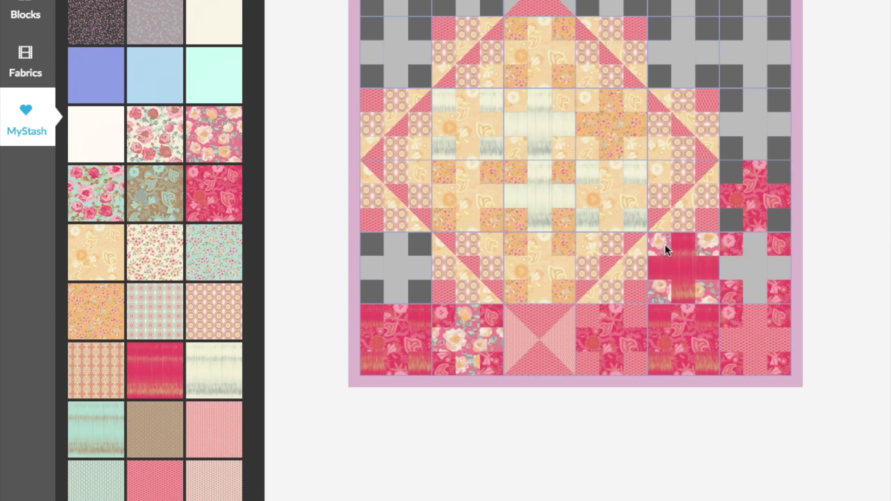
left_click_drag(156, 474, 726, 171)
left_click_drag(218, 117, 729, 76)
left_click_drag(156, 481, 368, 288)
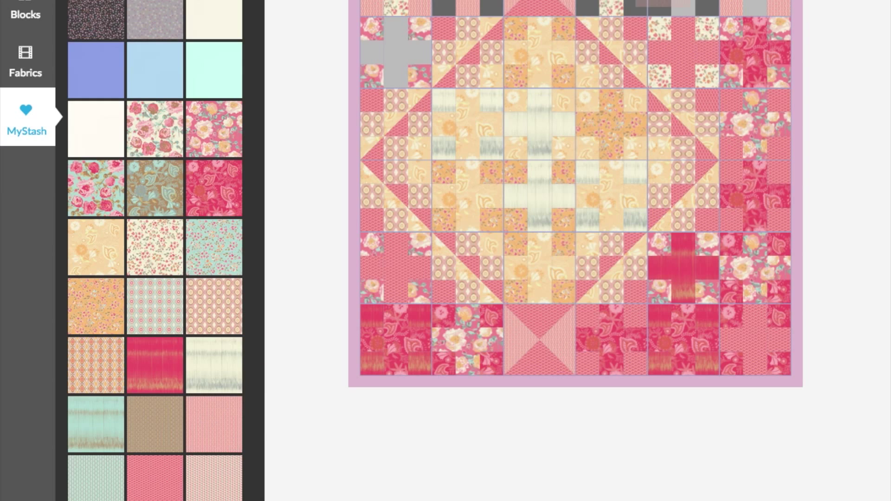
Step: Fill the remaining gray patches in the upper background blocks with pink prints and apply the coral and orange geometric print to the border
scroll(204, 298, "down", 1)
left_click(214, 126)
left_click(444, 7)
left_click(491, 8)
left_click(755, 8)
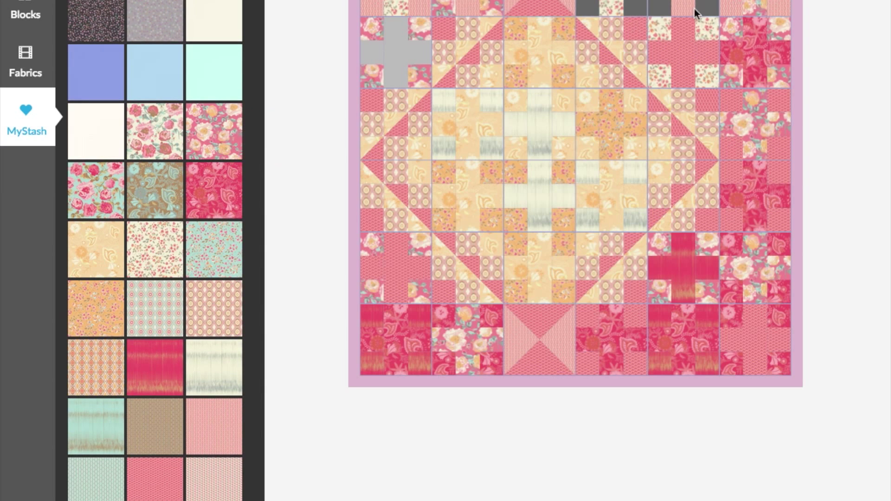
left_click(163, 466)
left_click(636, 6)
left_click(587, 7)
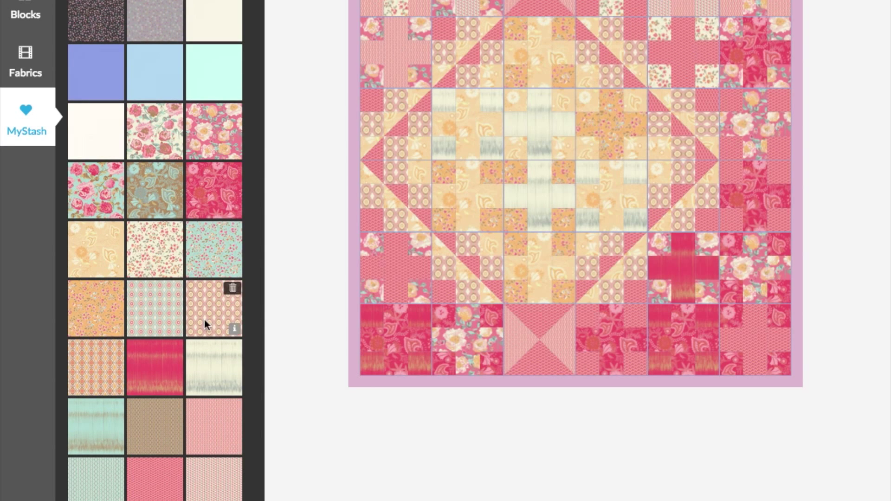
left_click_drag(88, 383, 356, 362)
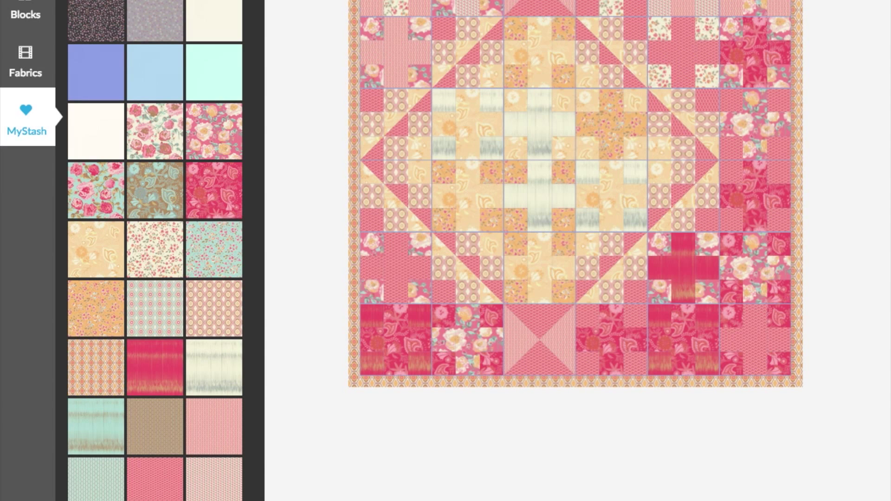